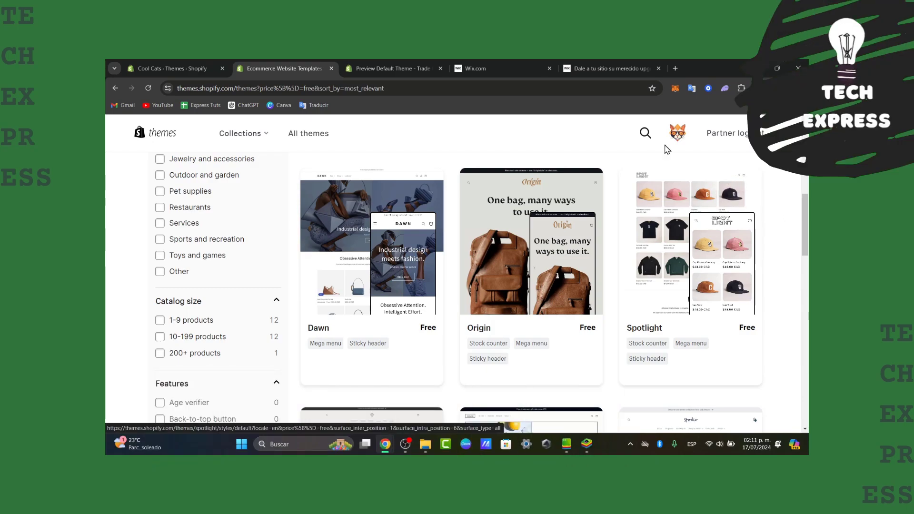
- Return to the store admin and close the theme templates and theme preview tabs
left_click(169, 67)
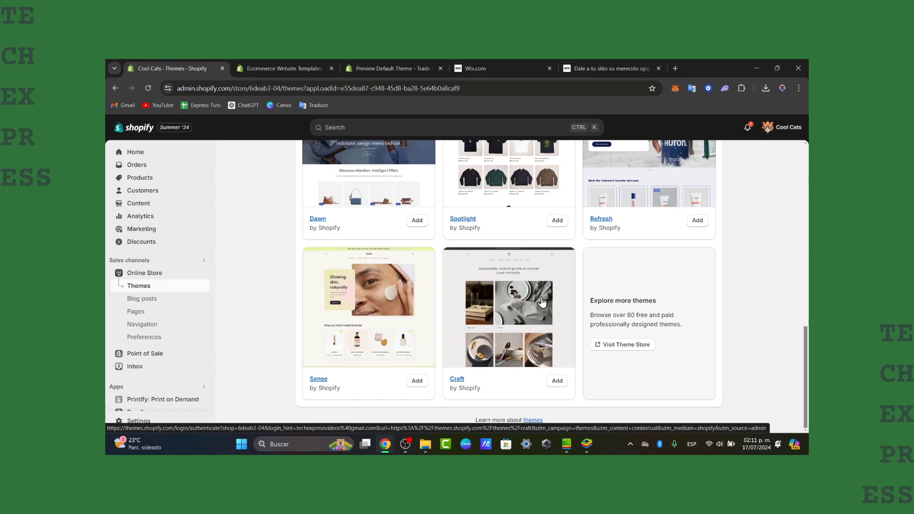
scroll(640, 335, "up", 15)
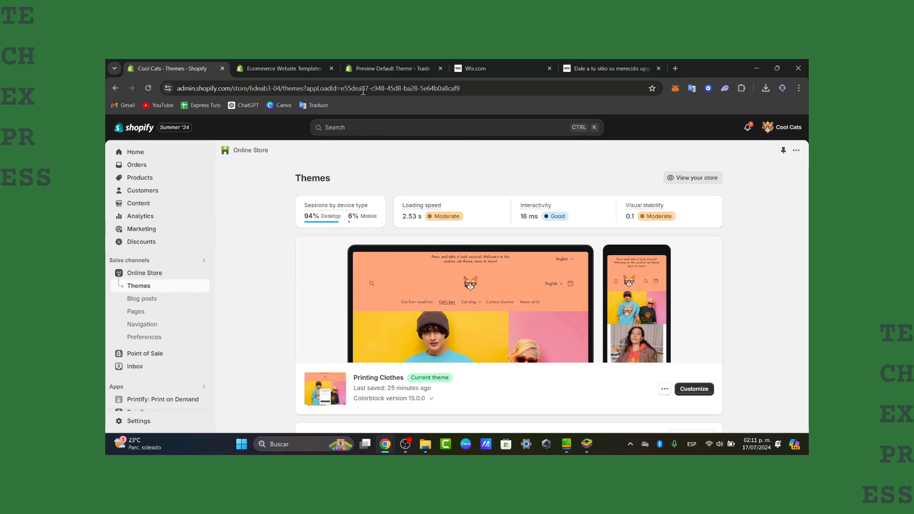
left_click(331, 68)
left_click(332, 69)
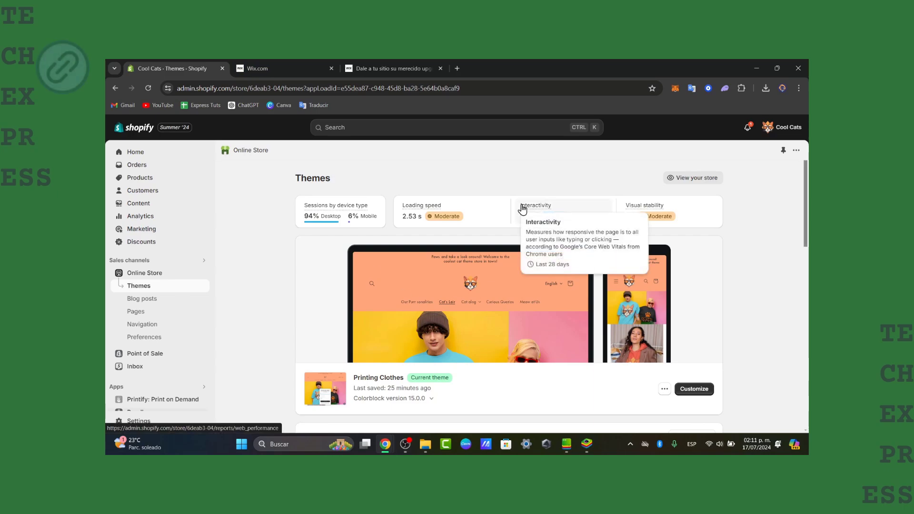
- Check the store alerts, then bring up General settings and a new browser tab
left_click(749, 128)
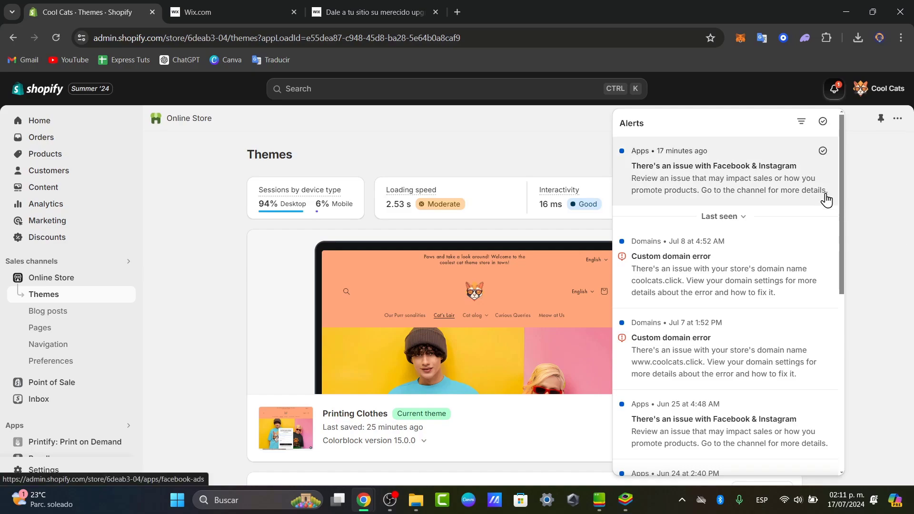
left_click(834, 91)
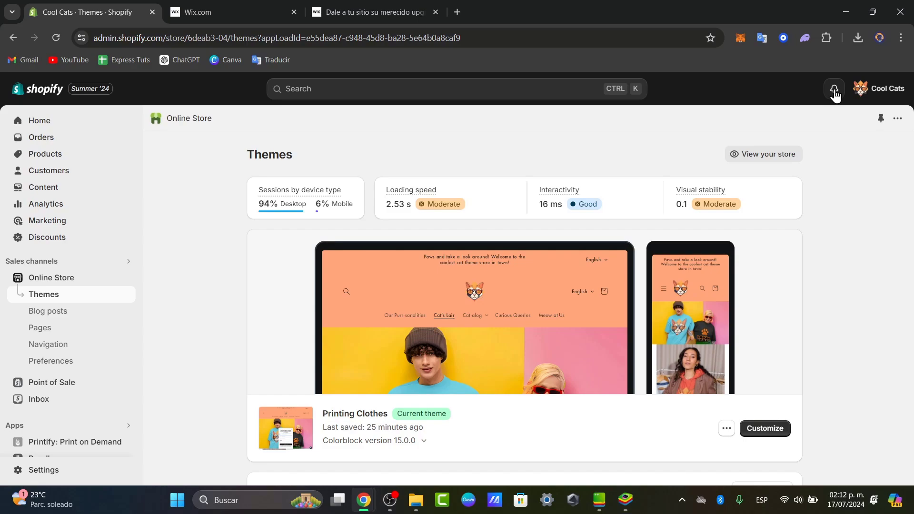
left_click(59, 473)
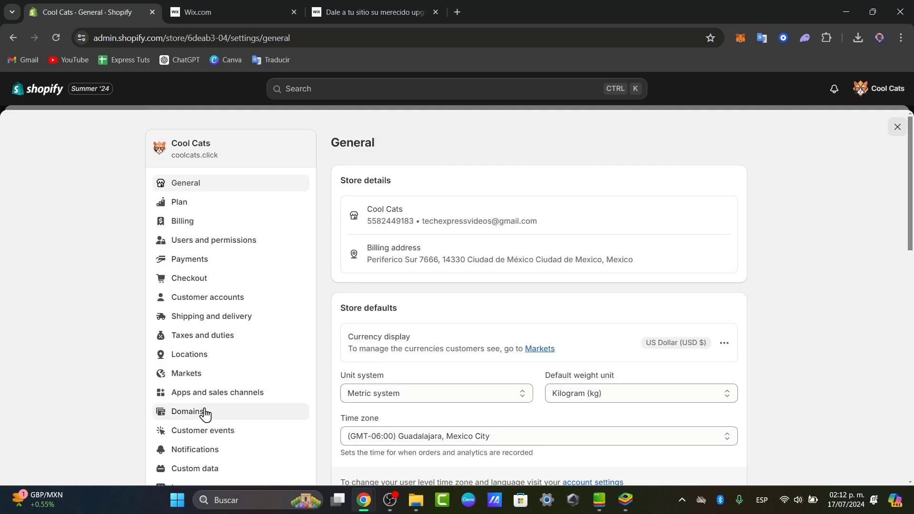
left_click(456, 13)
- Search Google for 'shopify payments eligible countries' and open the Help Center's supported countries page
type("shopify payments el")
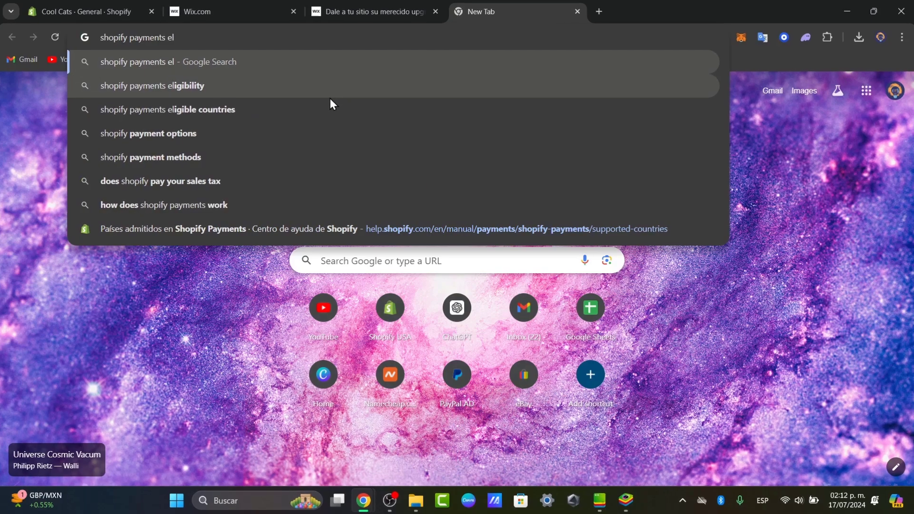
left_click(325, 110)
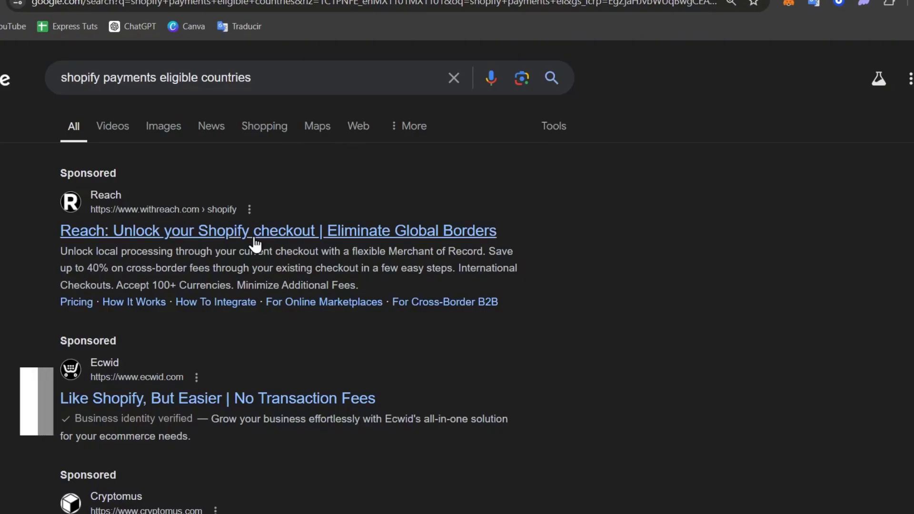
scroll(316, 365, "down", 5)
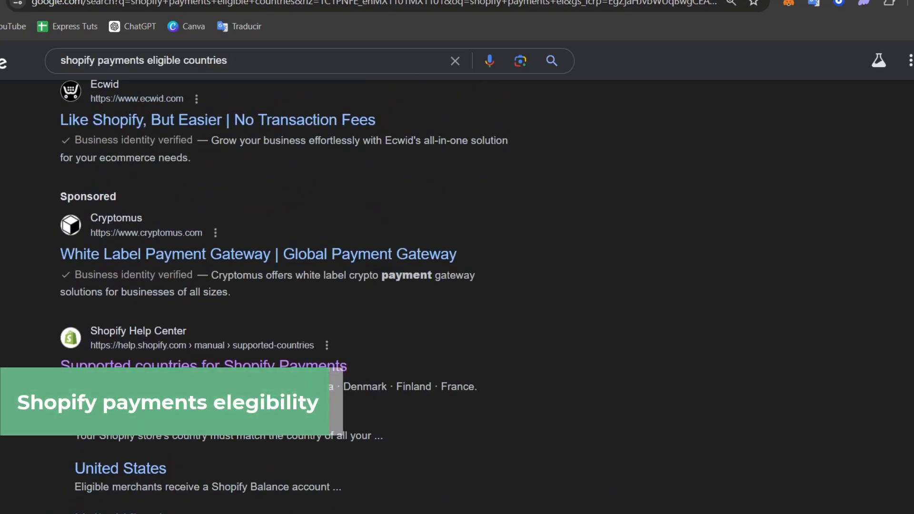
left_click(343, 376)
- Scroll through the Help Center's list of countries supported by Shopify Payments
scroll(309, 345, "down", 5)
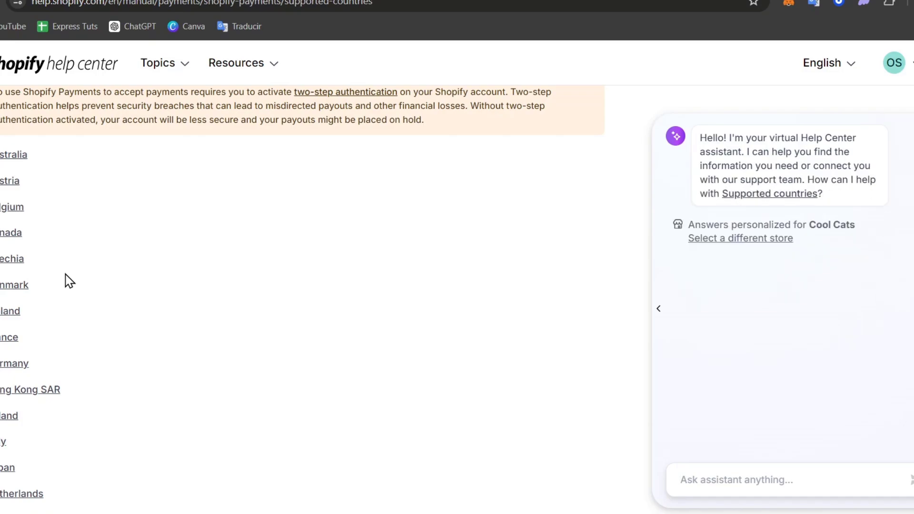
scroll(110, 288, "down", 1)
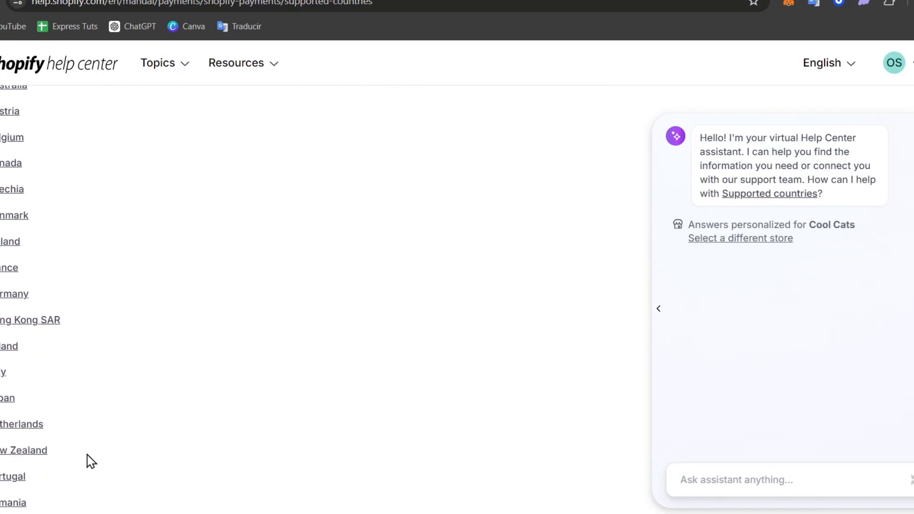
scroll(91, 388, "down", 4)
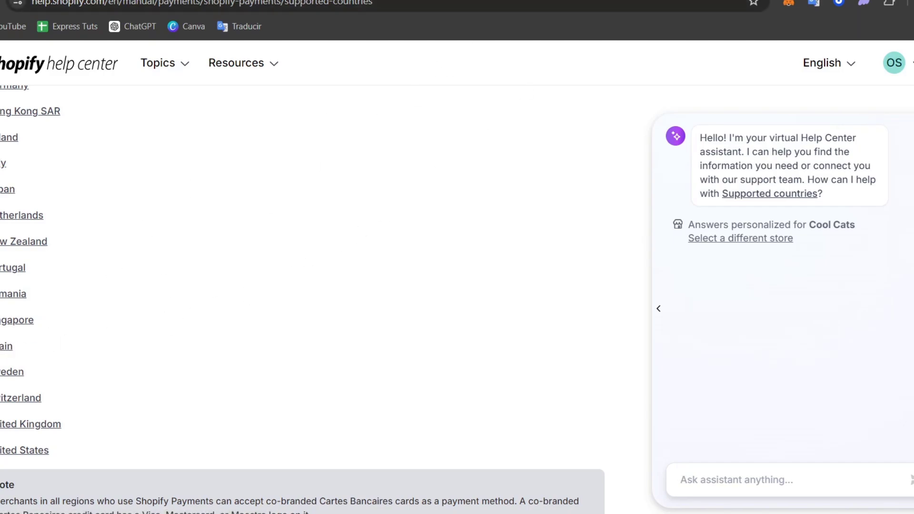
- Search Google for 'virtual office spain' in a new browser tab
key("ctrl+t")
type("virtual office spain")
key("Return")
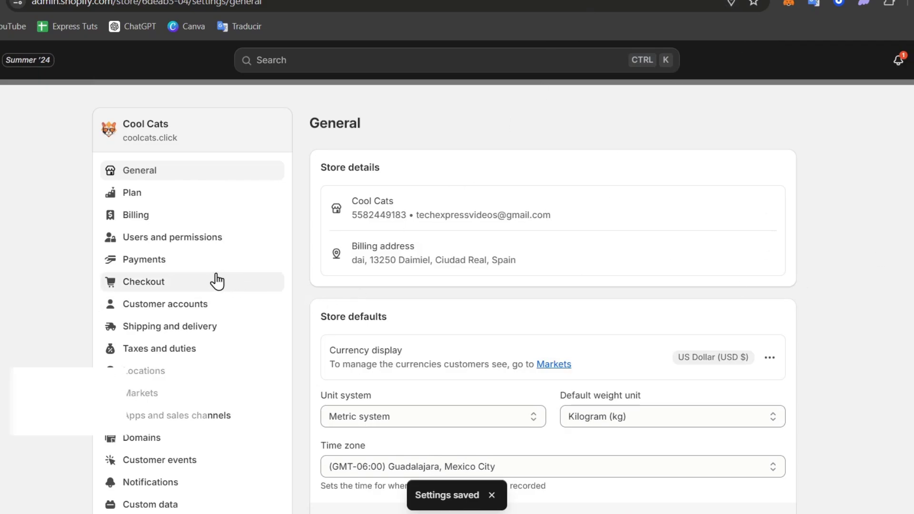
- In Payments settings, replace Stripe with Shopify Payments and confirm the activation
left_click(170, 262)
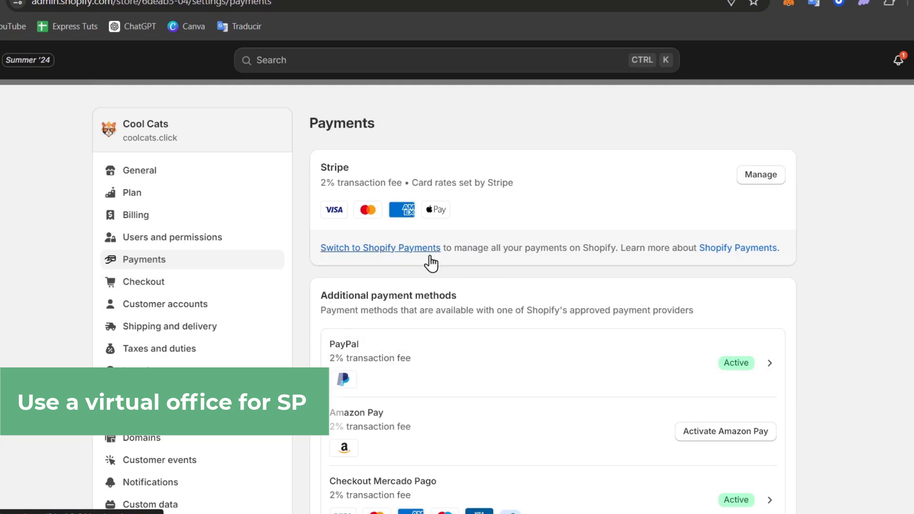
left_click_drag(496, 250, 615, 250)
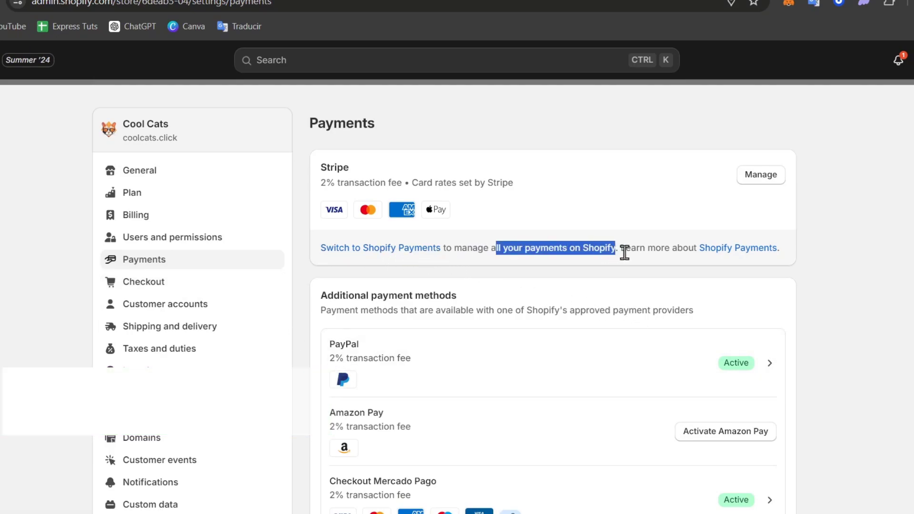
left_click(386, 247)
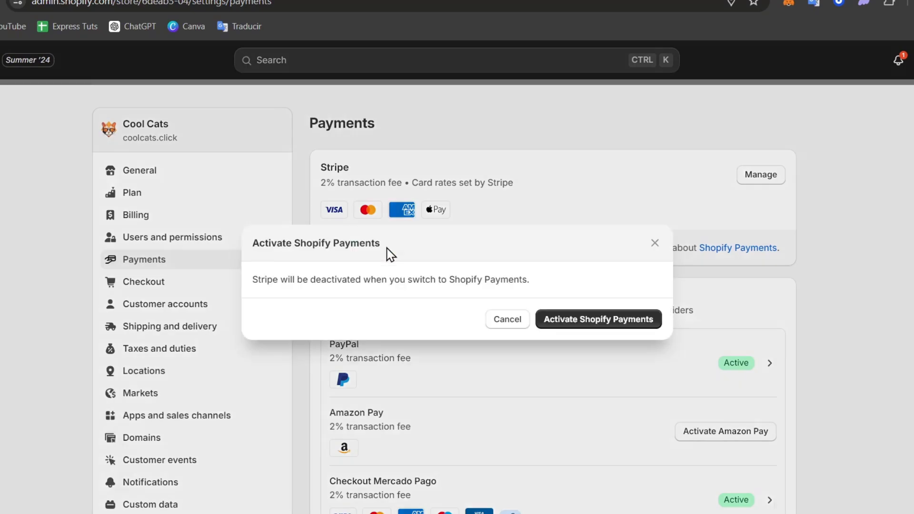
left_click(630, 319)
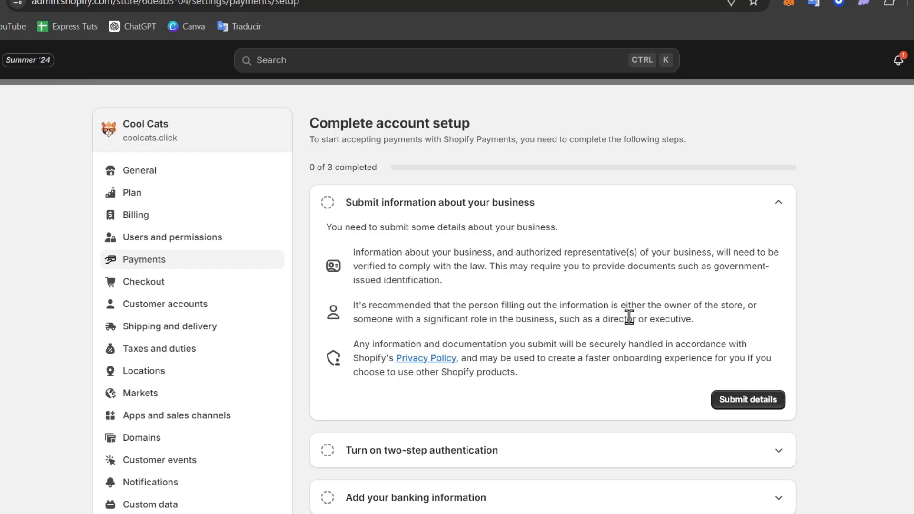
- Keep 'An individual' as the business type and continue to the account representative step
left_click(775, 400)
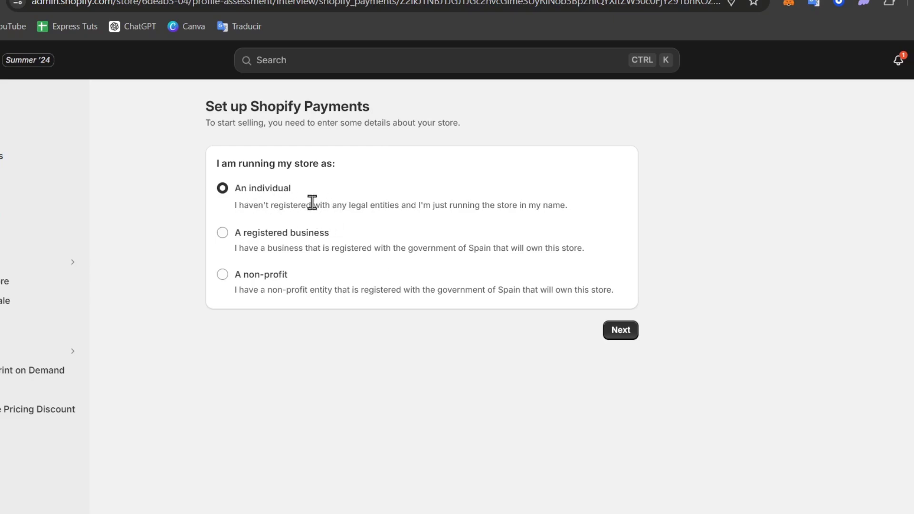
left_click_drag(244, 204, 570, 224)
left_click(619, 331)
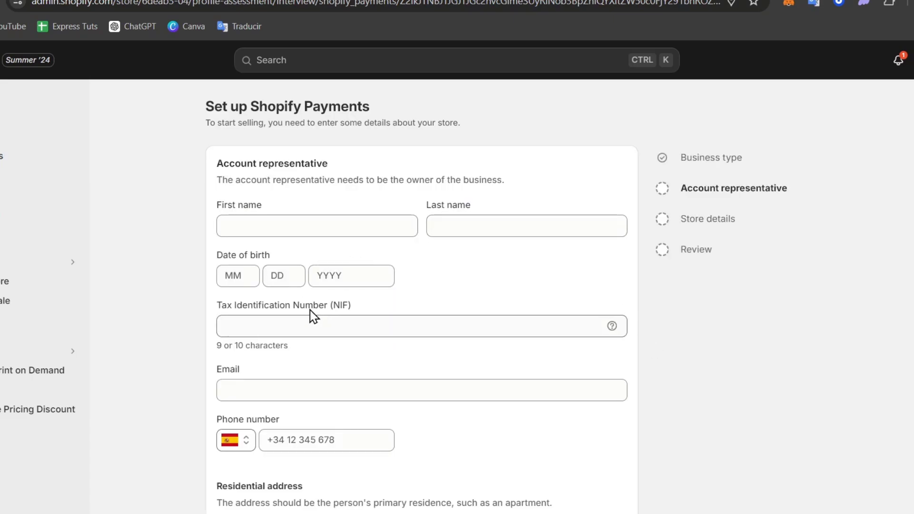
- Review the blank account representative form and the Tax Identification Number (NIF) field's help
left_click_drag(253, 306, 368, 310)
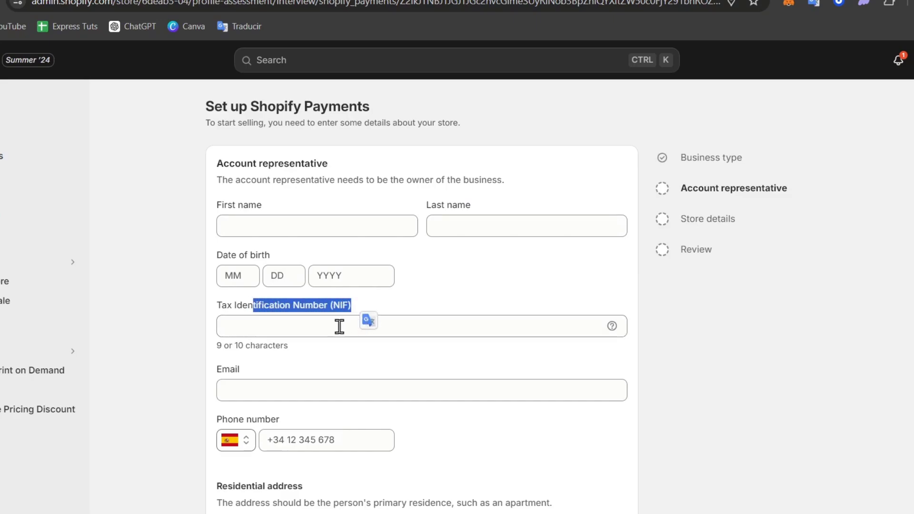
left_click(326, 385)
scroll(297, 356, "down", 3)
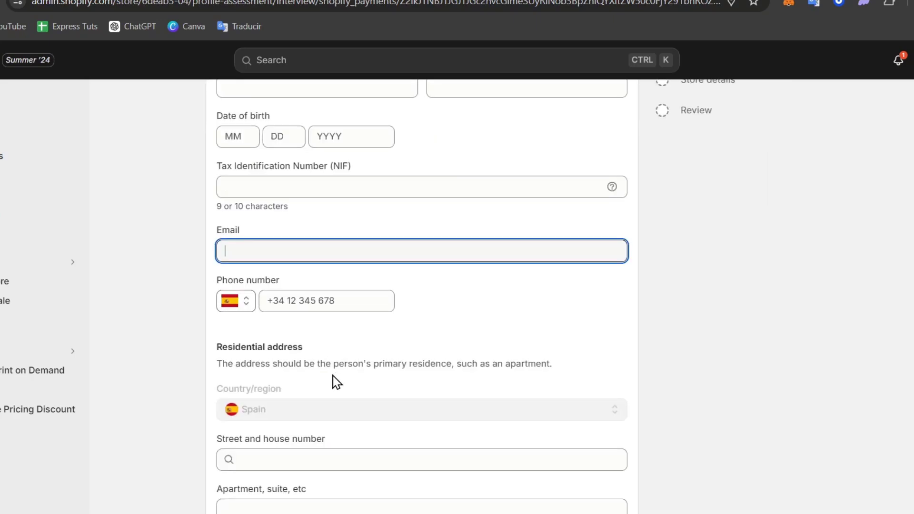
scroll(310, 333, "down", 3)
scroll(407, 362, "down", 1)
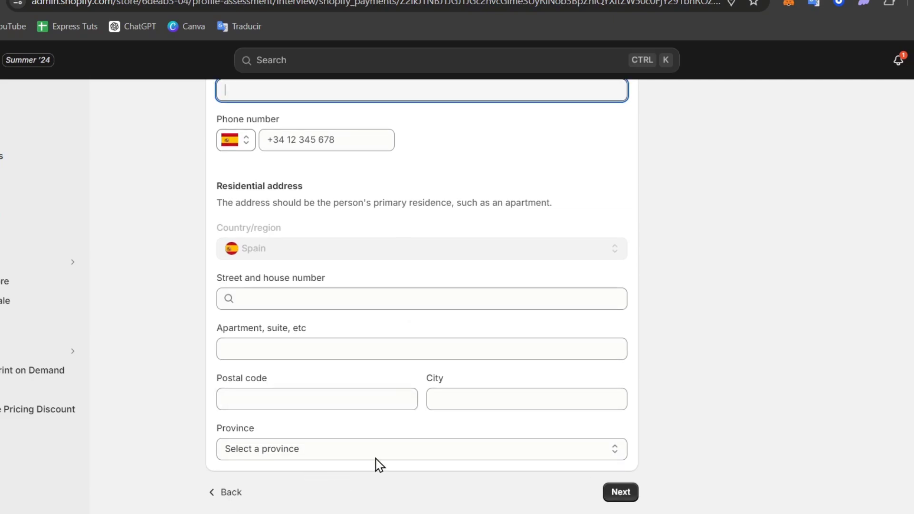
scroll(460, 453, "up", 4)
mouse_move(607, 236)
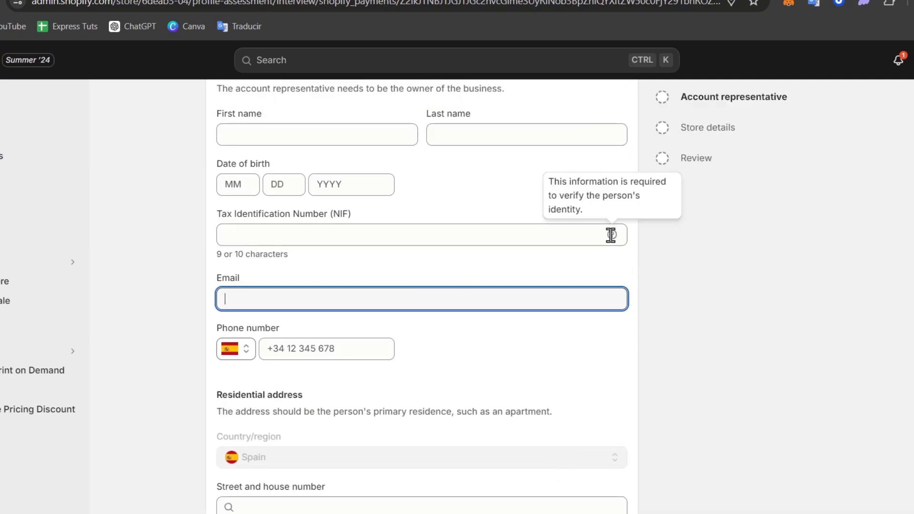
- Search Google for 'NIF get code' and open the Spanish foreign ministry's NIF page
left_click(526, 232)
key("ctrl+t")
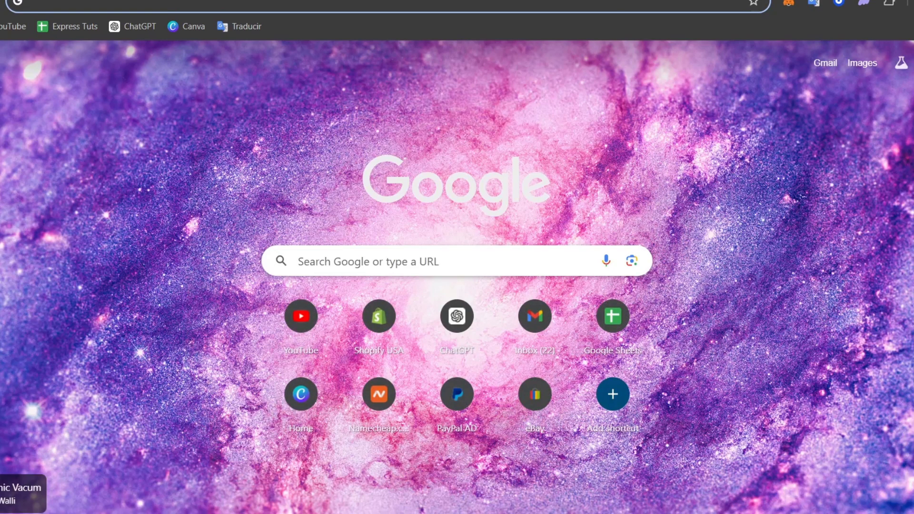
type("NIF ")
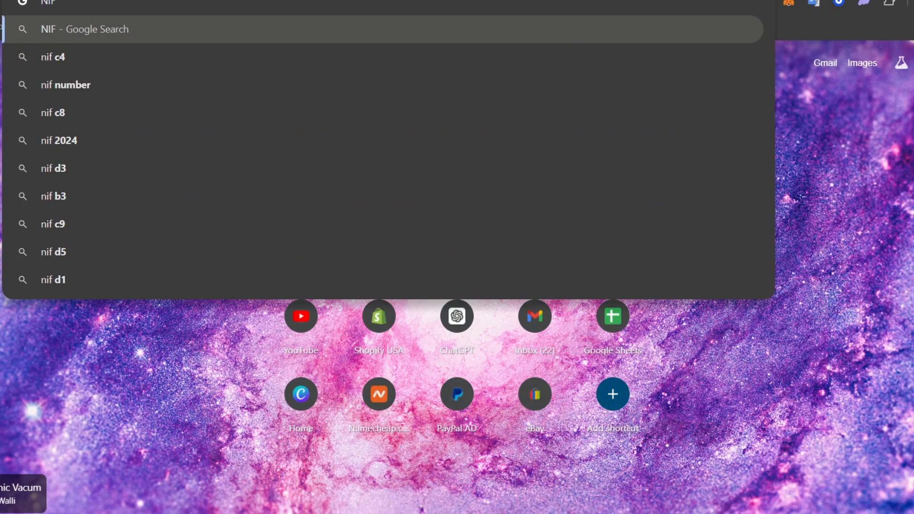
type("get code")
key("Return")
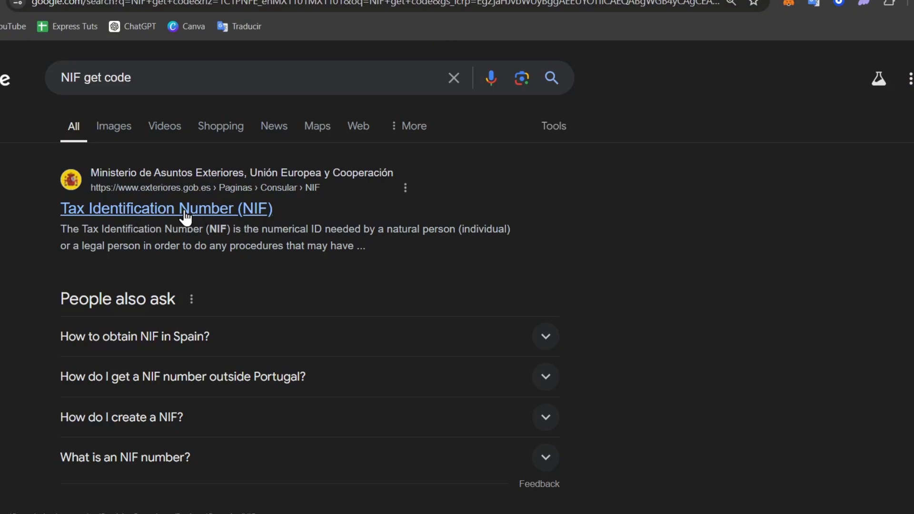
left_click(185, 214)
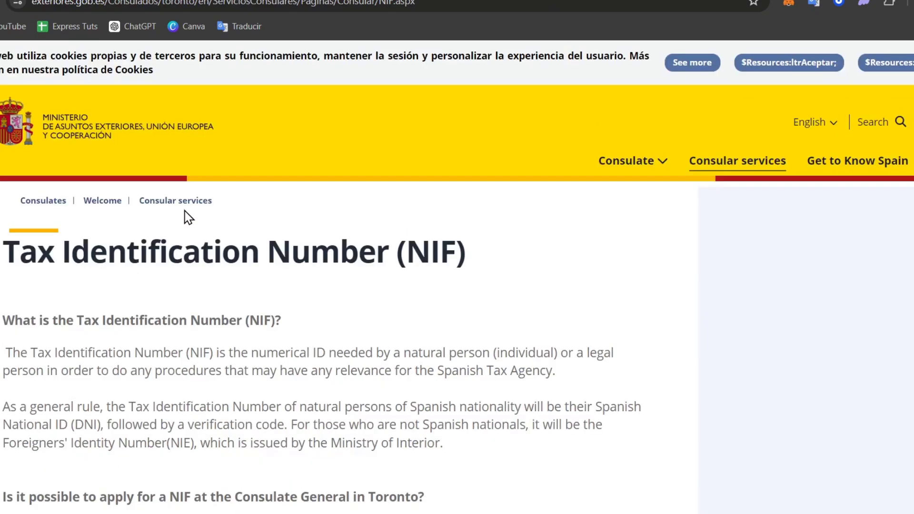
- Read the NIF page, marking the appointment requirement and first required application details
scroll(358, 281, "down", 3)
scroll(358, 281, "down", 6)
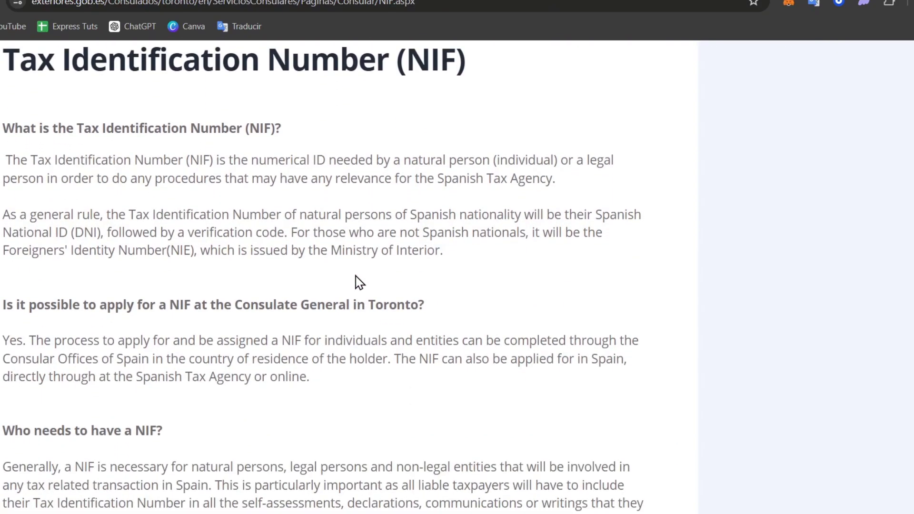
left_click_drag(158, 244, 439, 251)
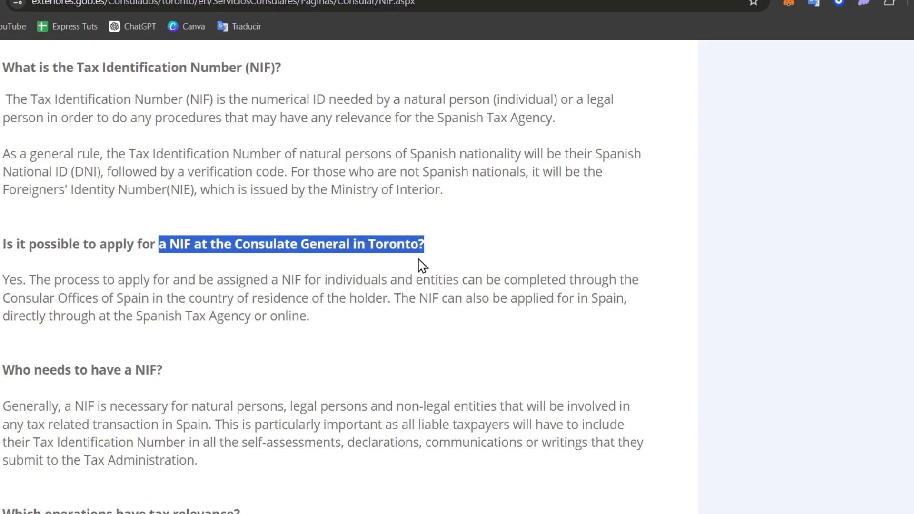
left_click_drag(3, 280, 565, 322)
scroll(565, 322, "down", 4)
scroll(305, 323, "down", 6)
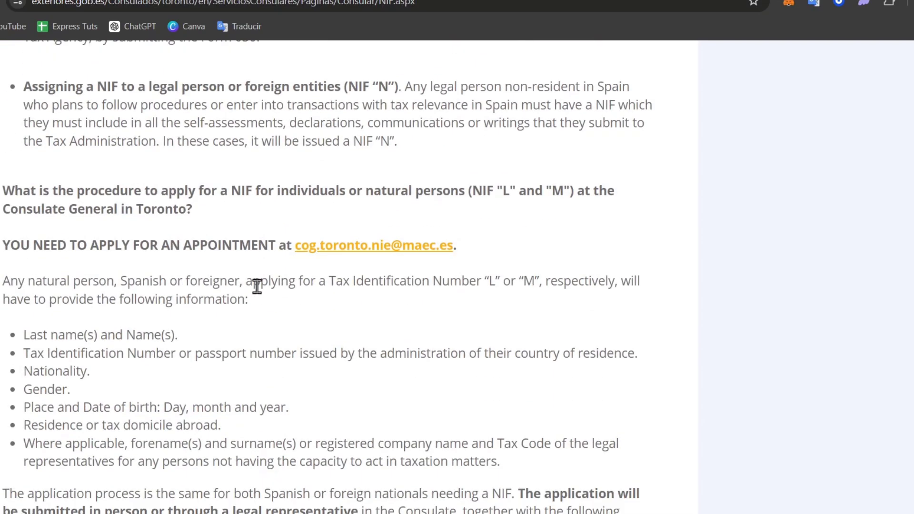
scroll(256, 286, "down", 2)
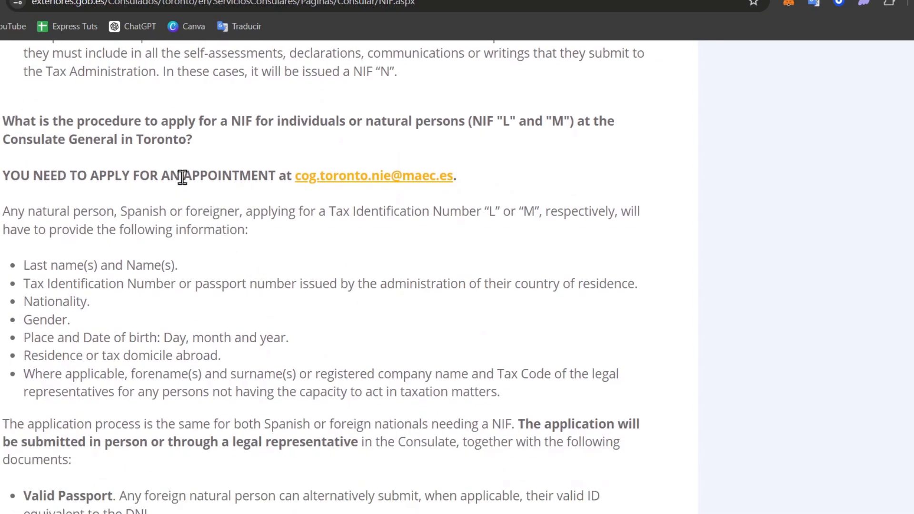
left_click_drag(182, 177, 580, 290)
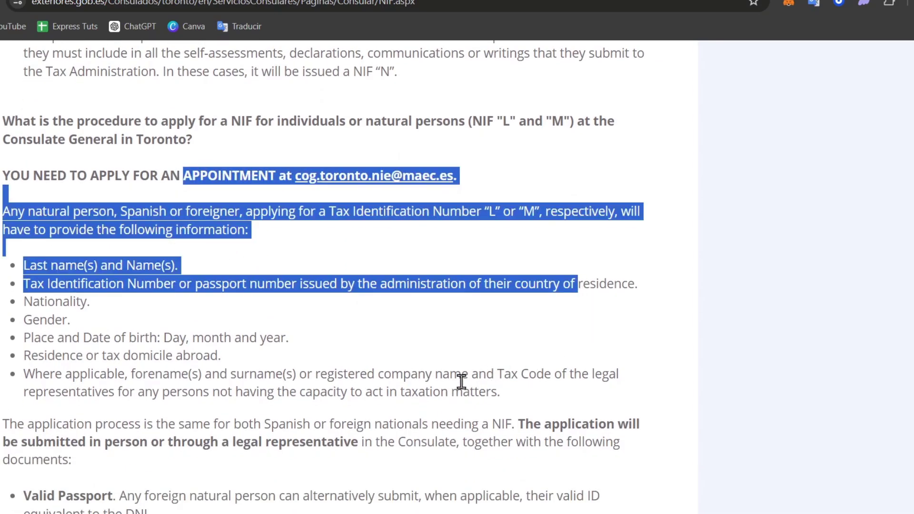
- Recheck the NIF label on the Shopify form, glance at the iPostal1 tab, then start a blank tab
key("ctrl+Tab")
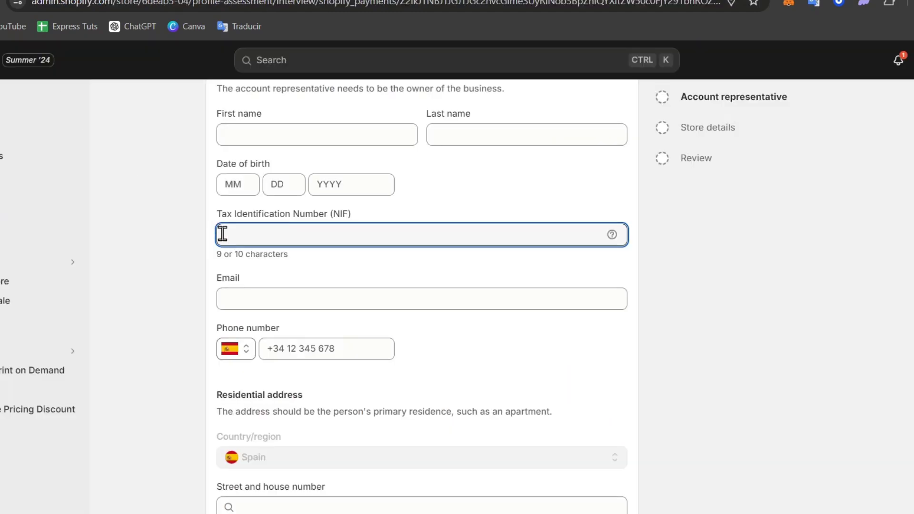
left_click_drag(242, 213, 364, 220)
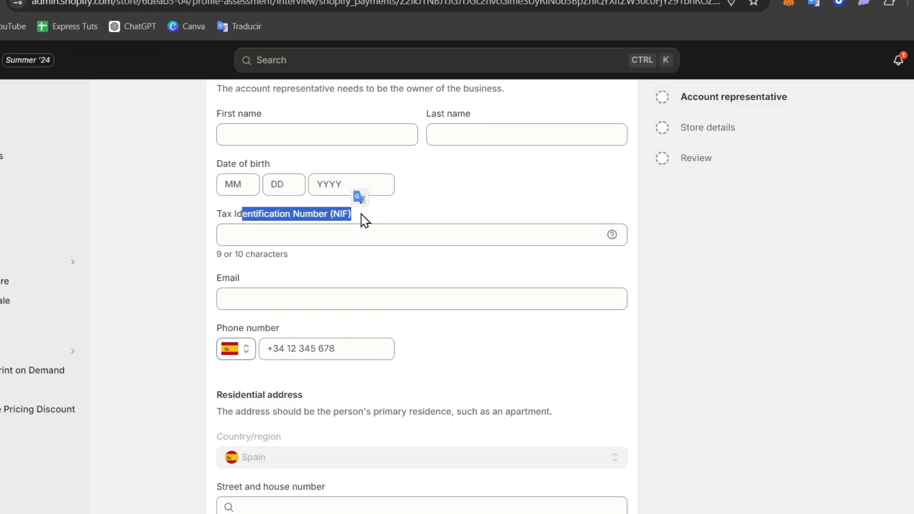
scroll(478, 303, "up", 2)
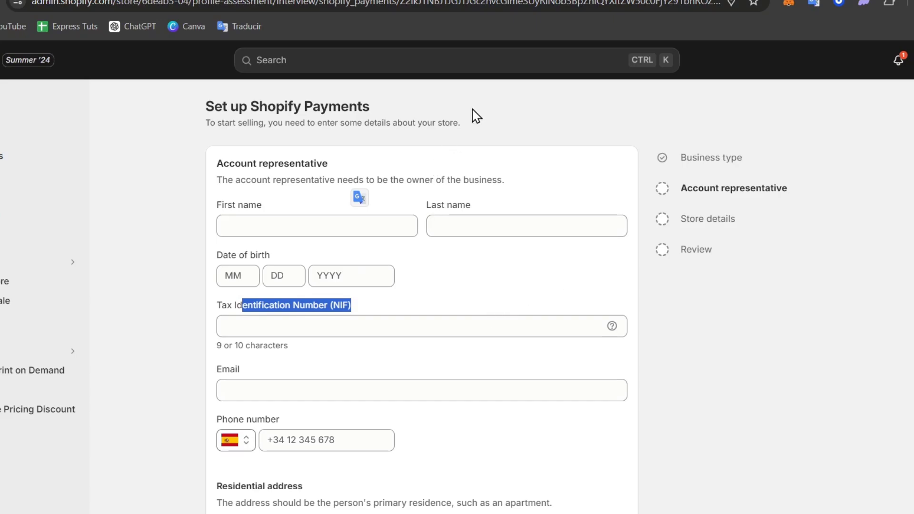
key("ctrl+Tab")
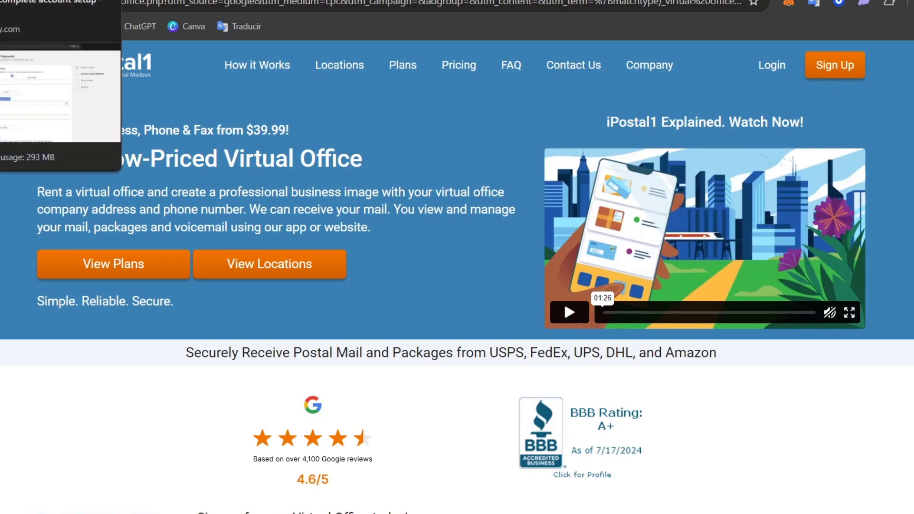
key("ctrl+shift+Tab")
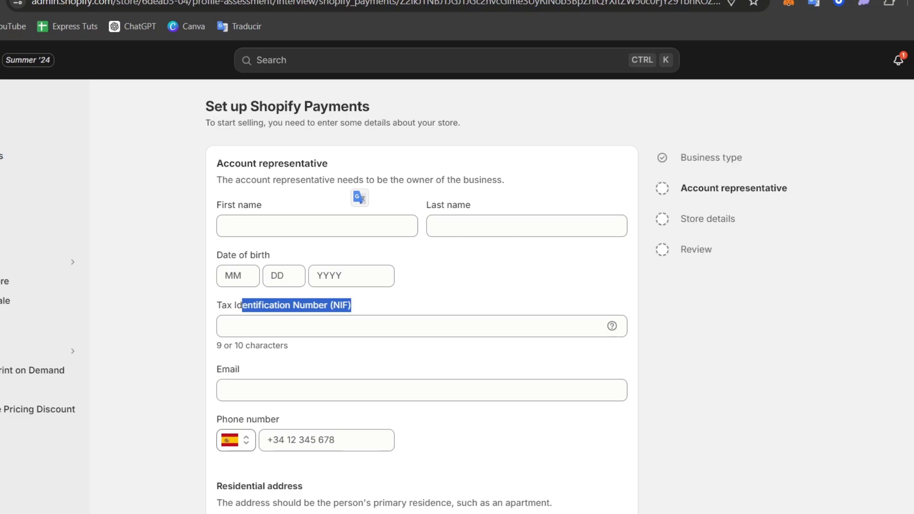
key("ctrl+t")
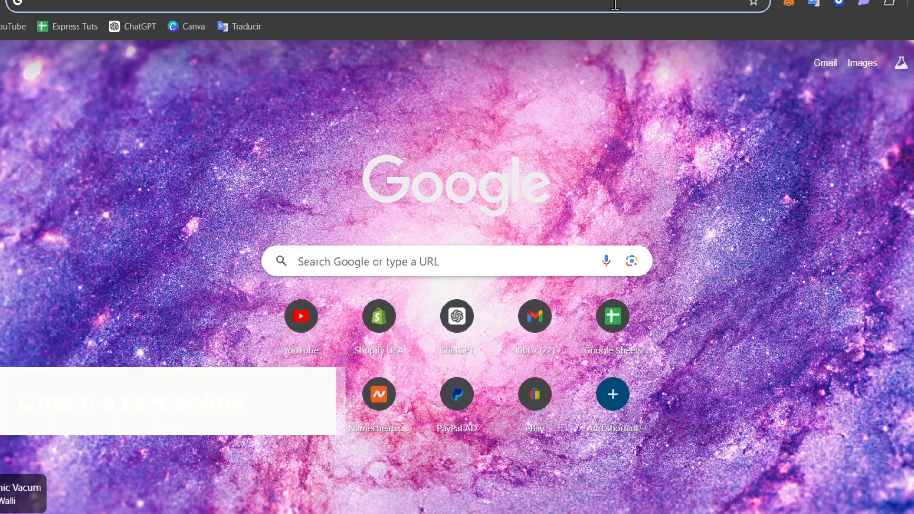
- Search 'tax usa apply SSN' and open the 'Solicitar ITIN sin SSN' service page
type("tax usa")
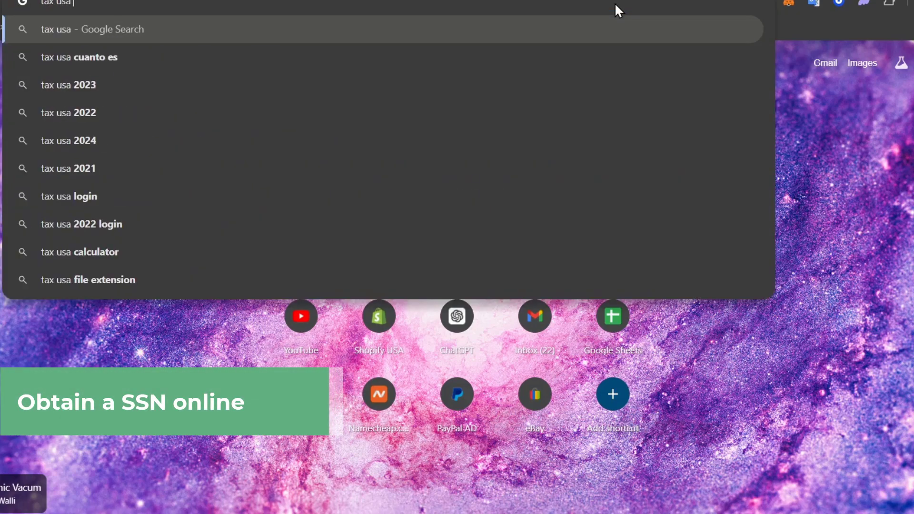
type(" apply SSN")
key("Return")
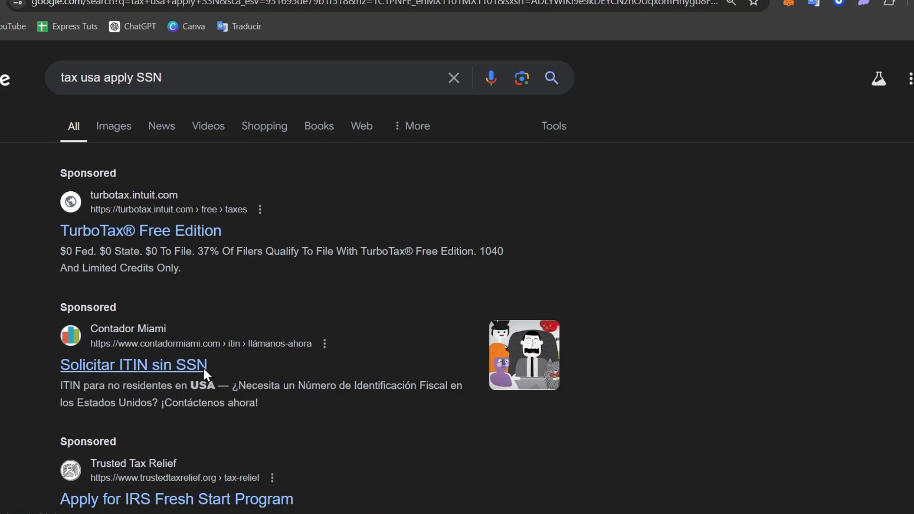
left_click(204, 370)
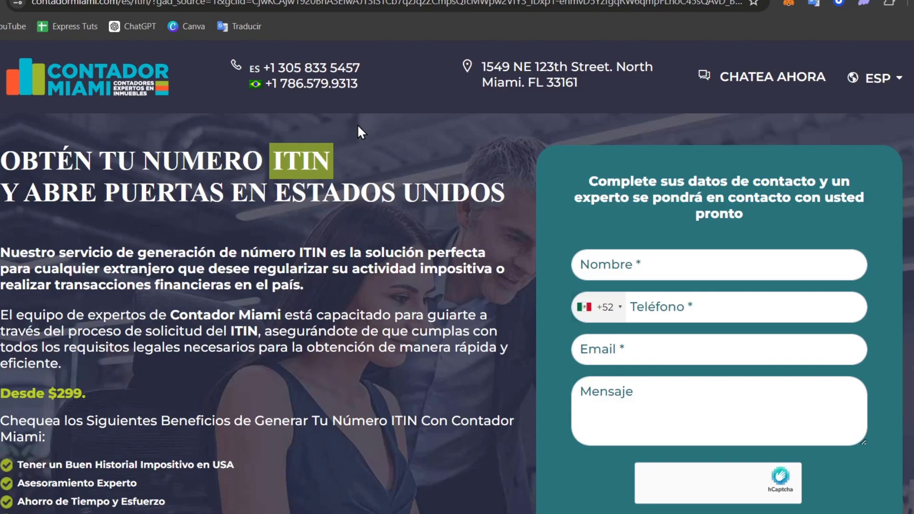
scroll(458, 186, "down", 5)
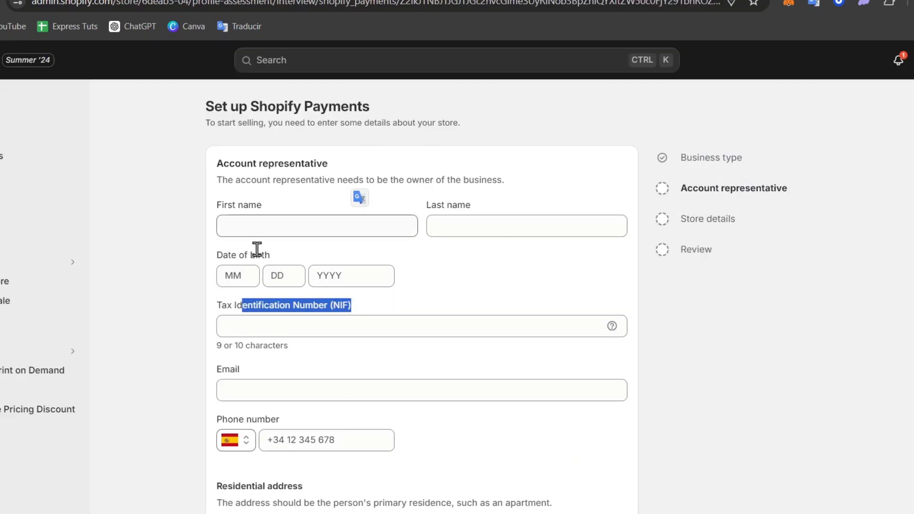
- Scroll to the bottom of the account representative form and go Back to the business type choice
scroll(571, 295, "down", 5)
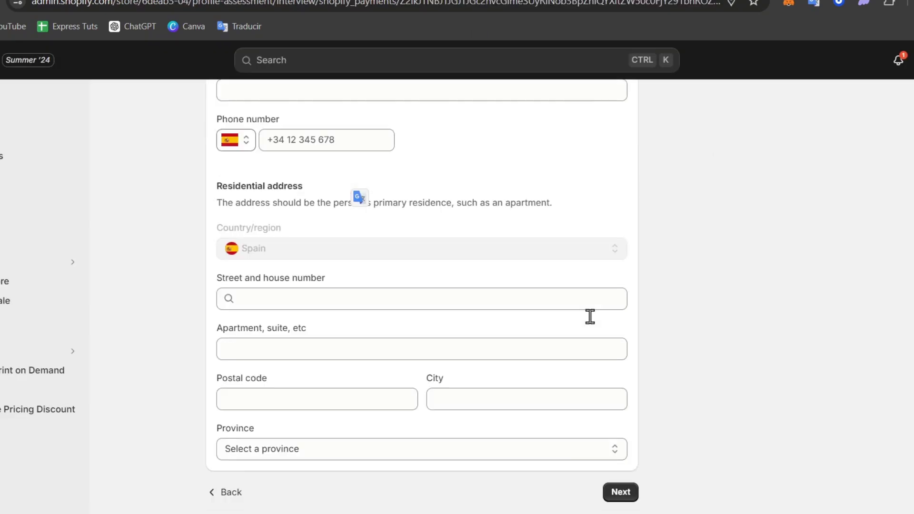
scroll(599, 329, "up", 5)
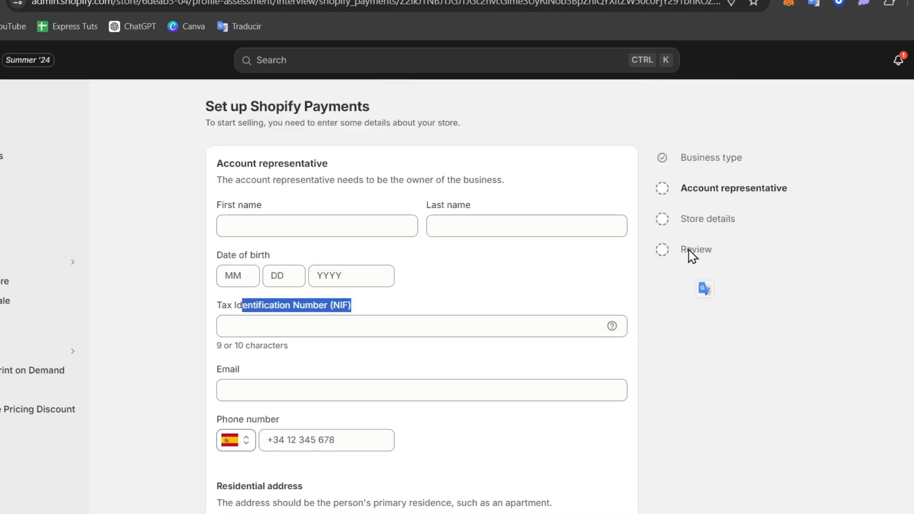
scroll(700, 333, "down", 5)
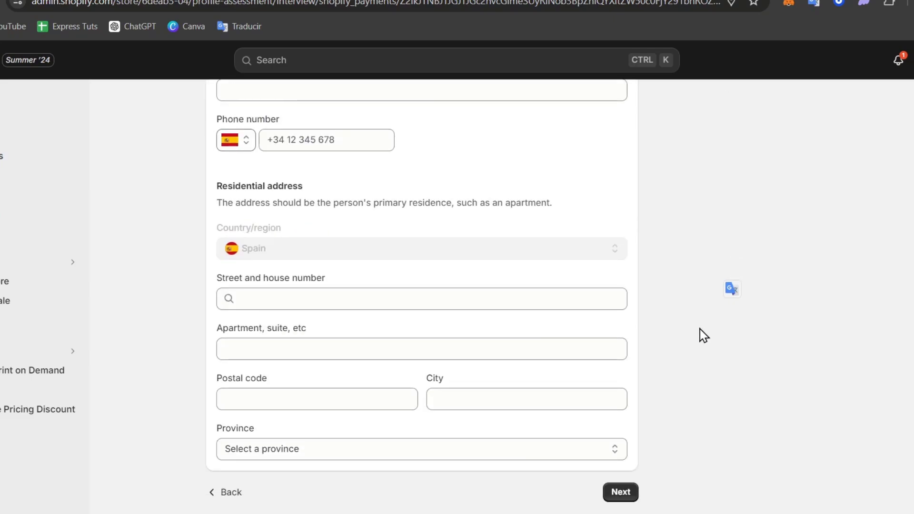
left_click(246, 493)
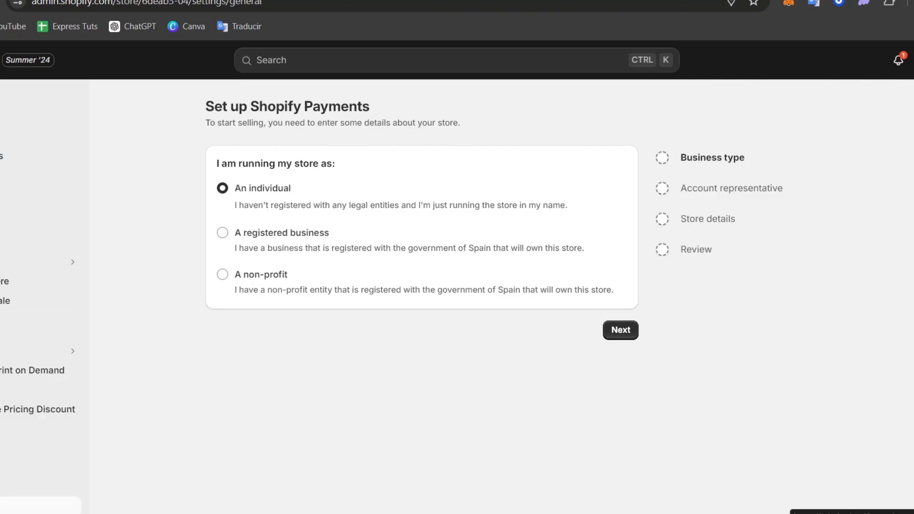
- Go to Settings > Payments and list all third-party providers, such as Adyen, Airwallex and Braintree
left_click(19, 506)
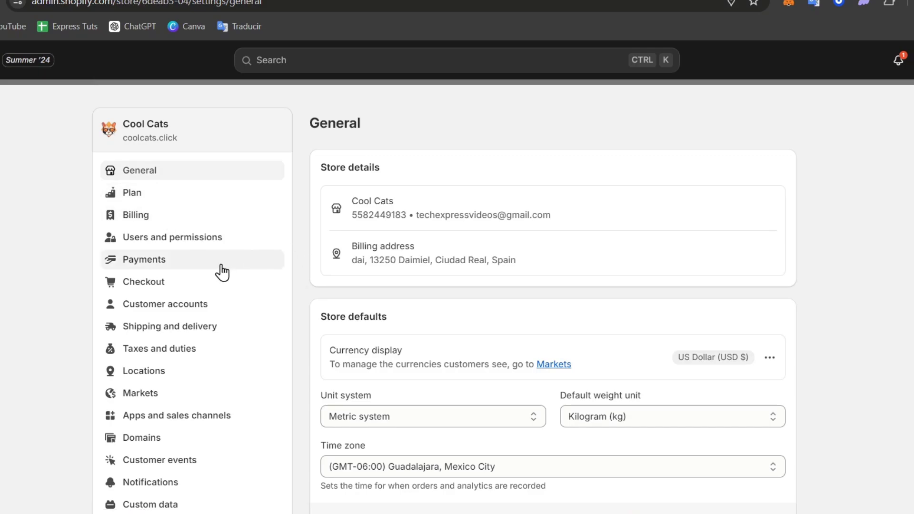
left_click(177, 267)
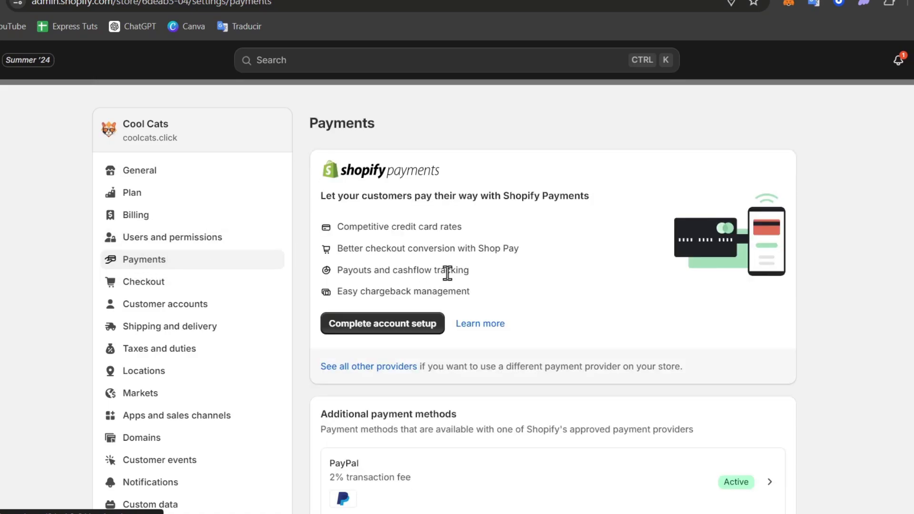
scroll(567, 310, "down", 1)
scroll(566, 310, "down", 3)
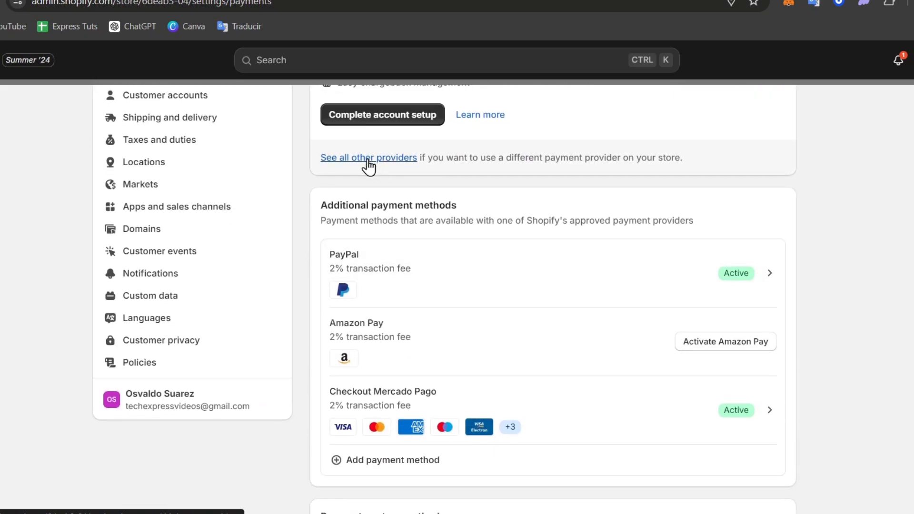
left_click(403, 160)
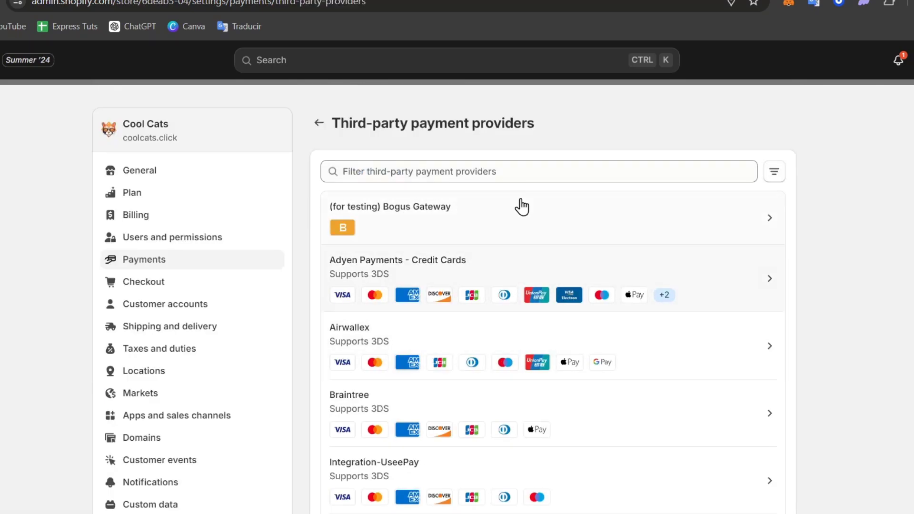
- Narrow third-party providers to those supporting Apple Pay, Mastercard and Visa, then return to Payments
left_click(528, 167)
left_click(775, 173)
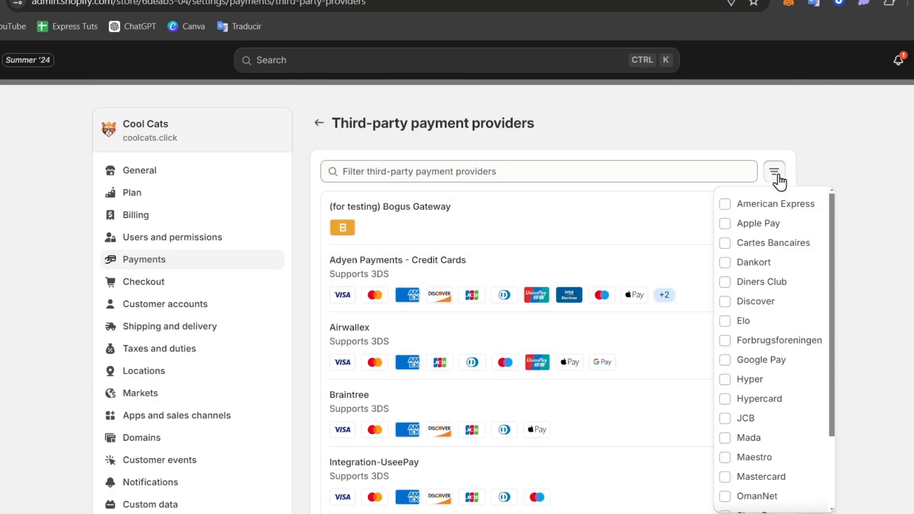
left_click(775, 223)
scroll(800, 381, "down", 3)
left_click(761, 407)
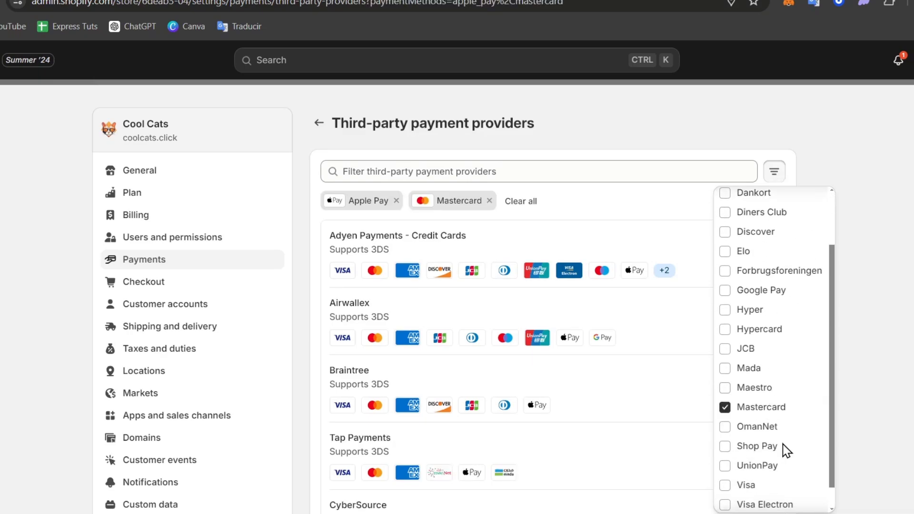
left_click(746, 487)
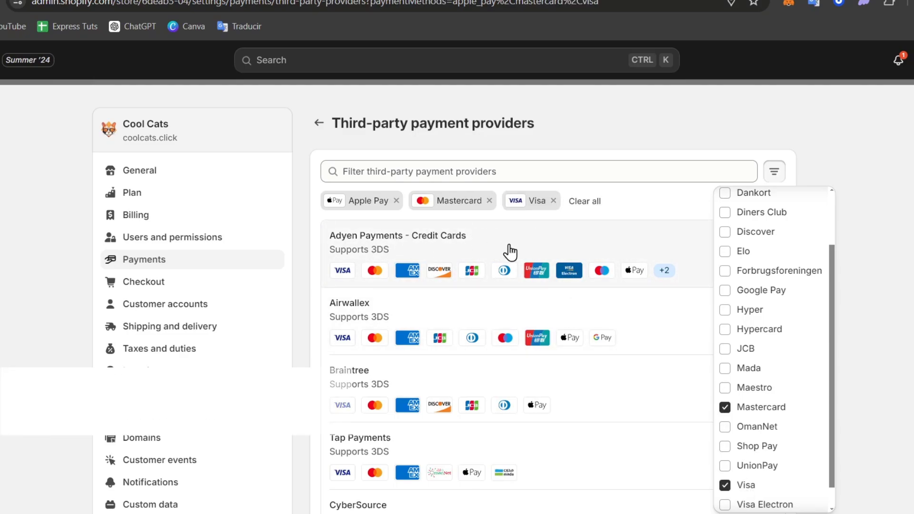
left_click(321, 127)
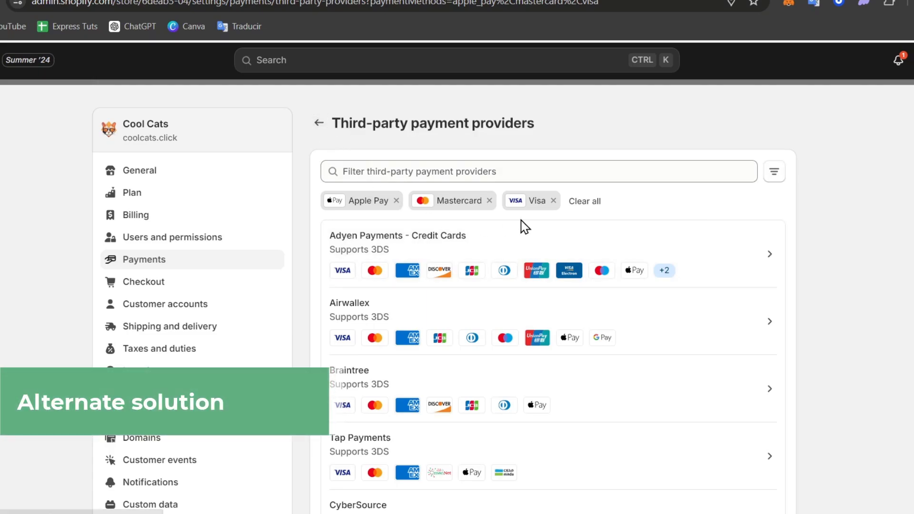
scroll(618, 276, "down", 5)
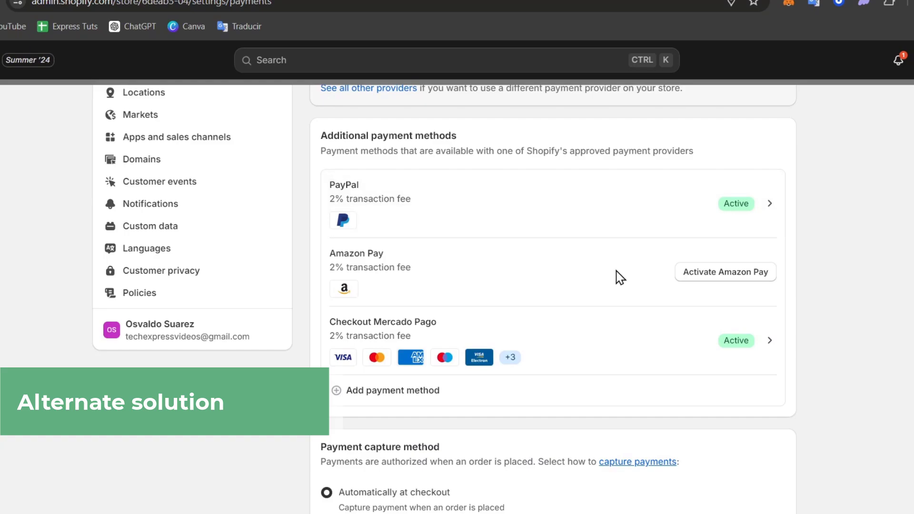
scroll(618, 276, "up", 4)
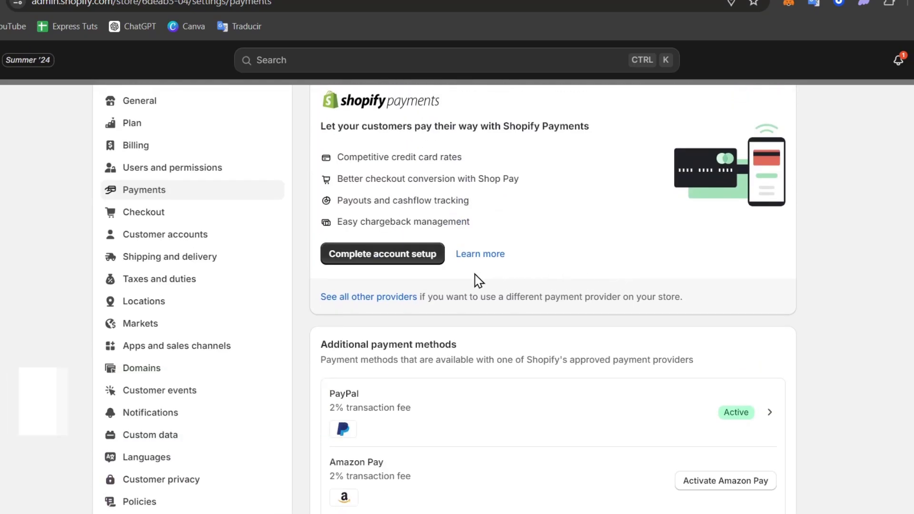